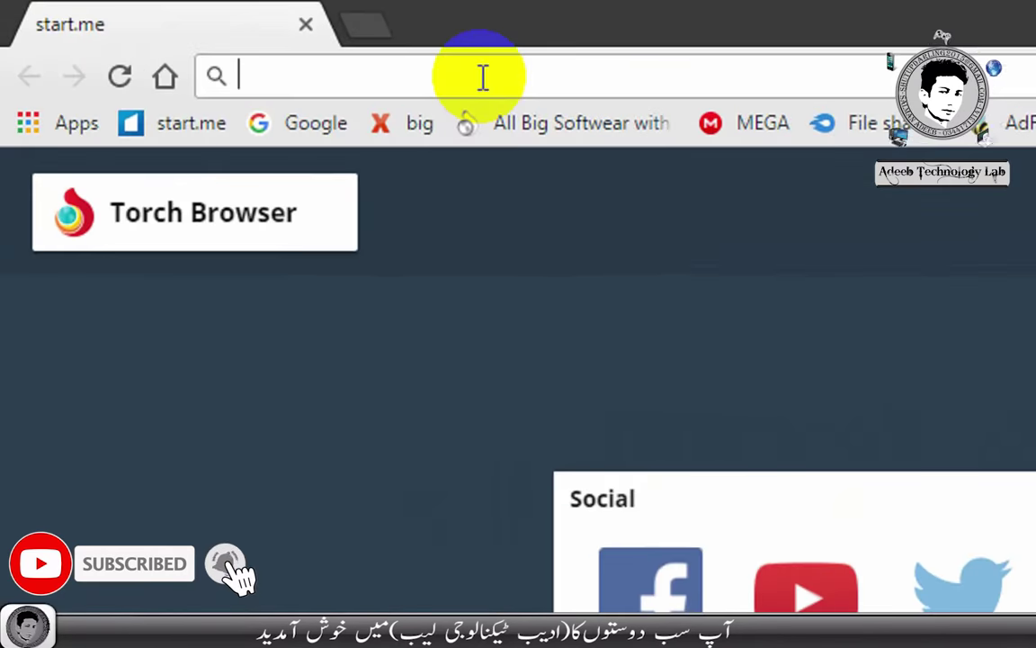
# Load the salmanadeeb.wixsite.com/photoshop page in the browser
pyautogui.write('s')
pyautogui.press('End')
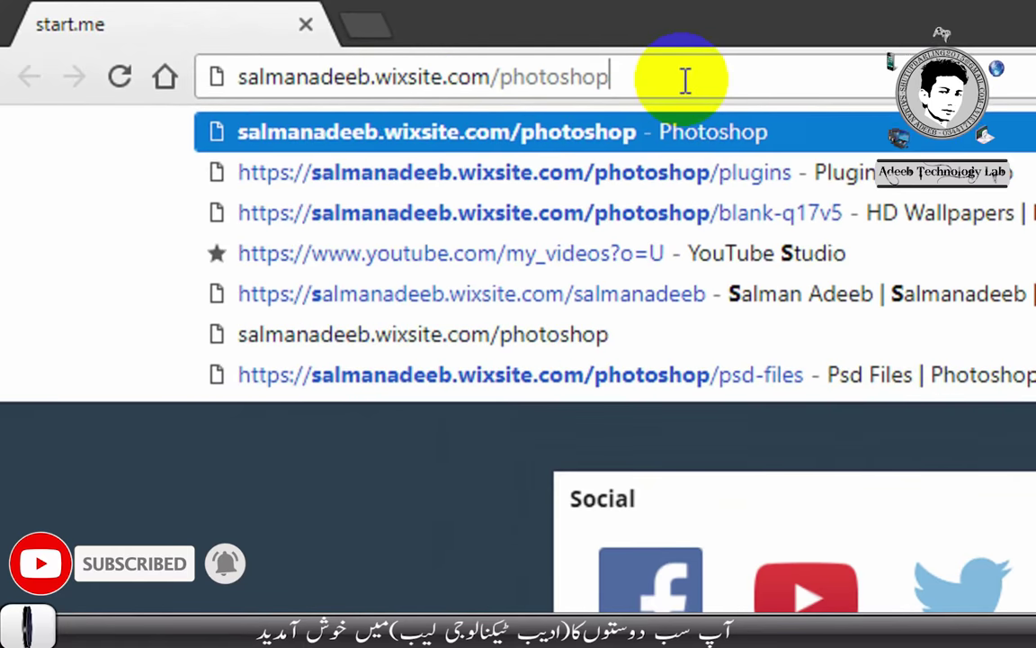
pyautogui.press('Return')
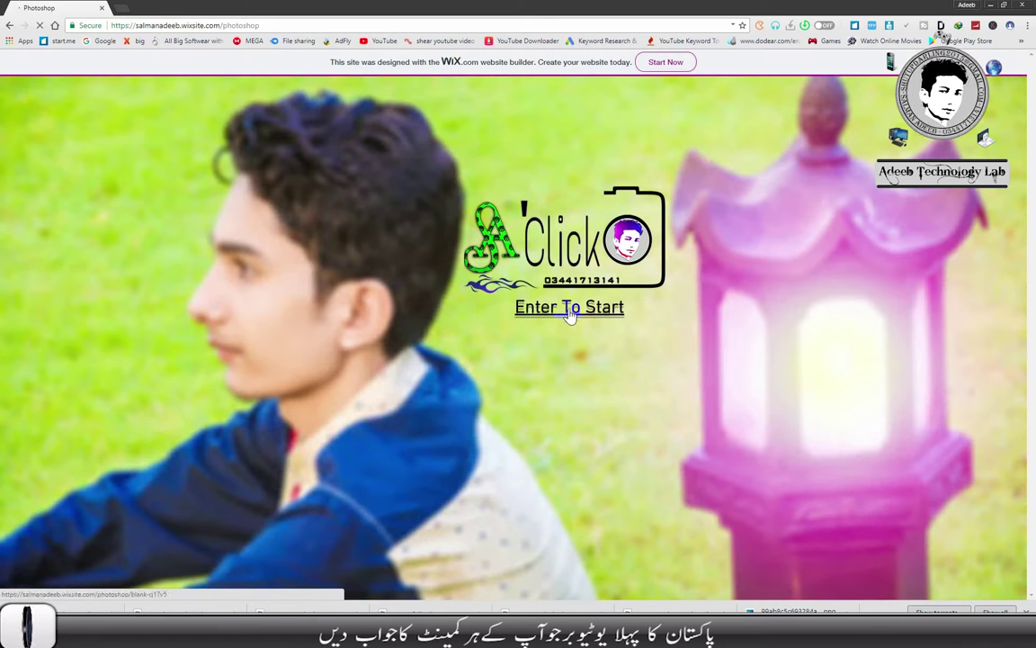
# Enter the site, go to Plugins and find the 'All Smoke Bomb Effects in one File' post
pyautogui.click(572, 310)
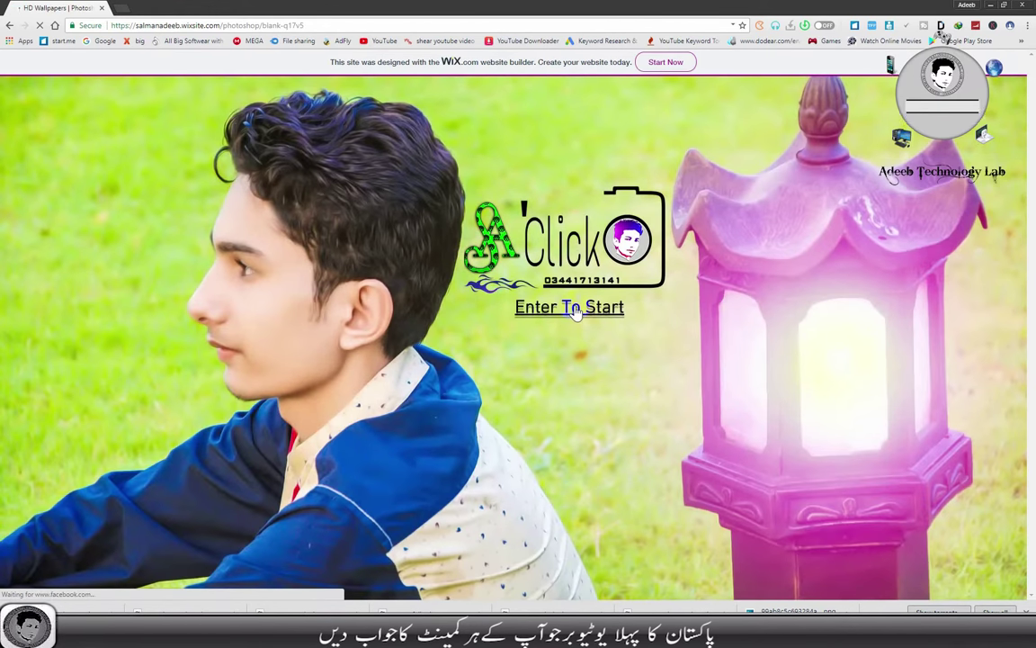
pyautogui.click(574, 308)
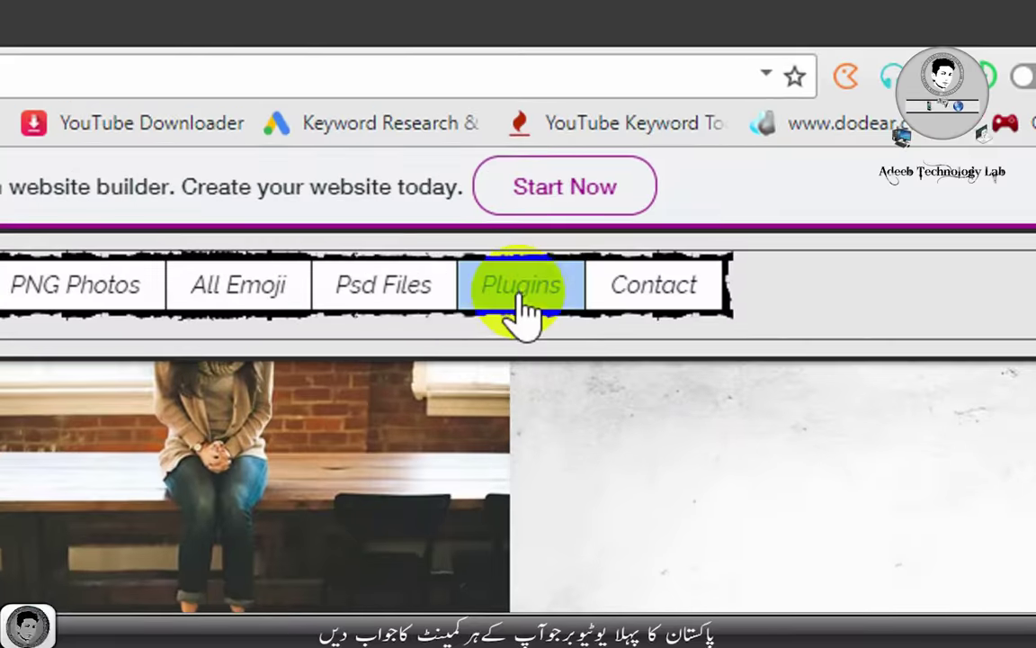
pyautogui.click(526, 297)
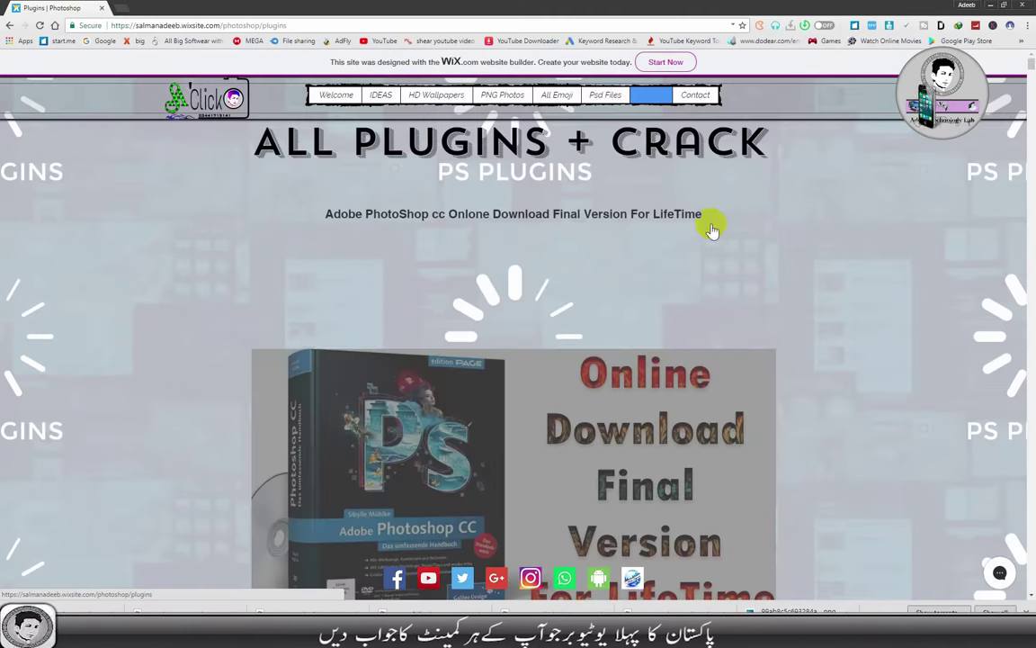
pyautogui.hotkey('ctrl', 'f')
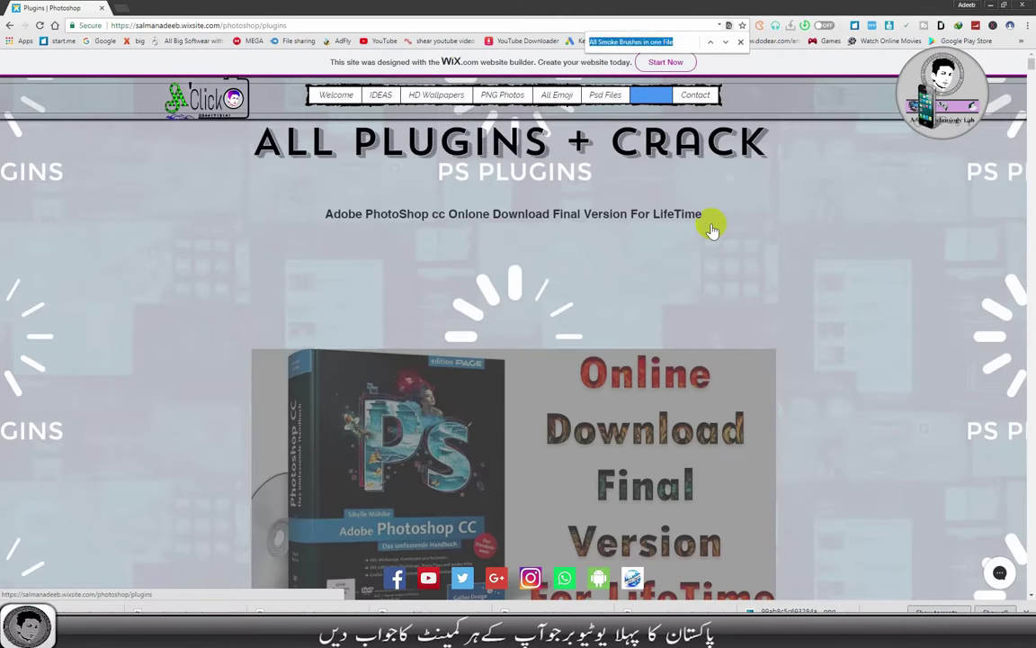
pyautogui.write('All Smoke Bomb Effects in one File')
pyautogui.scroll(-2, 449, 440)
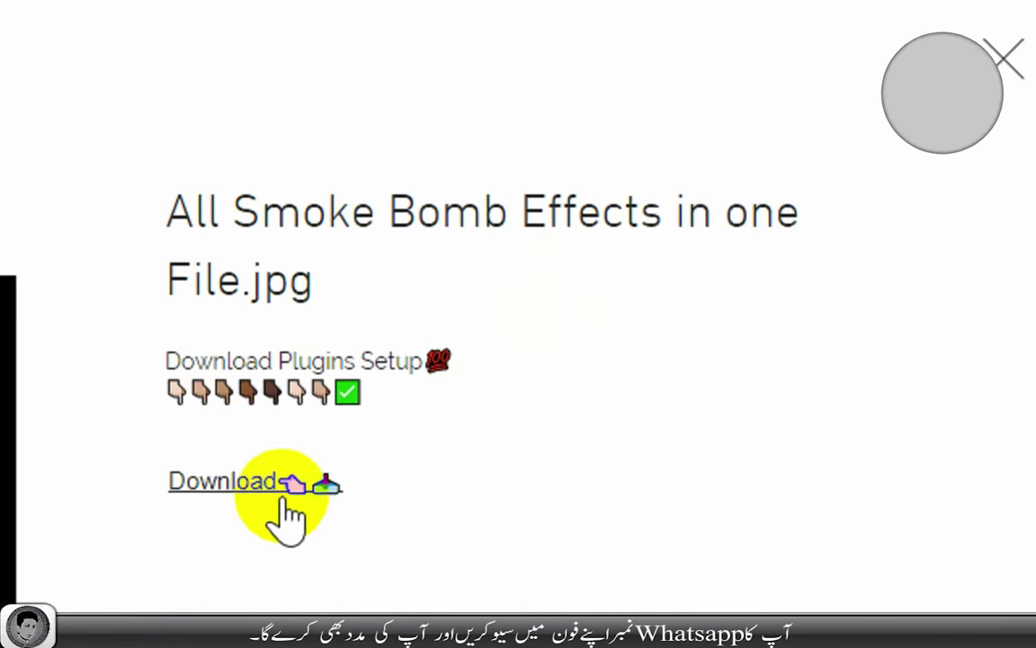
# Follow the smoke brushes download link and skip the adf.ly ad to reach MEGA
pyautogui.click(260, 476)
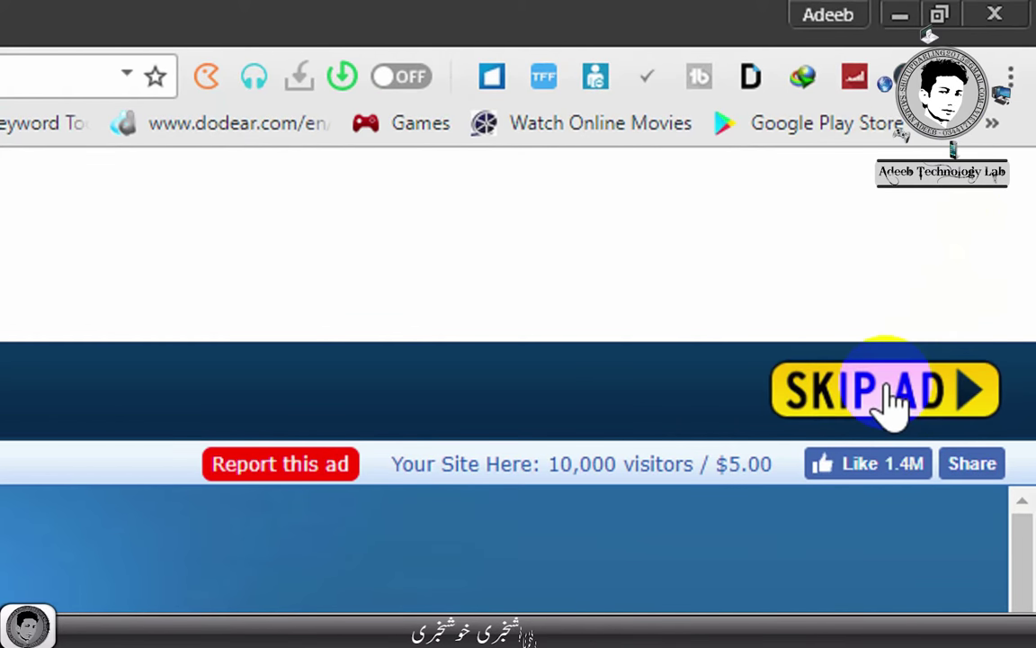
pyautogui.click(890, 395)
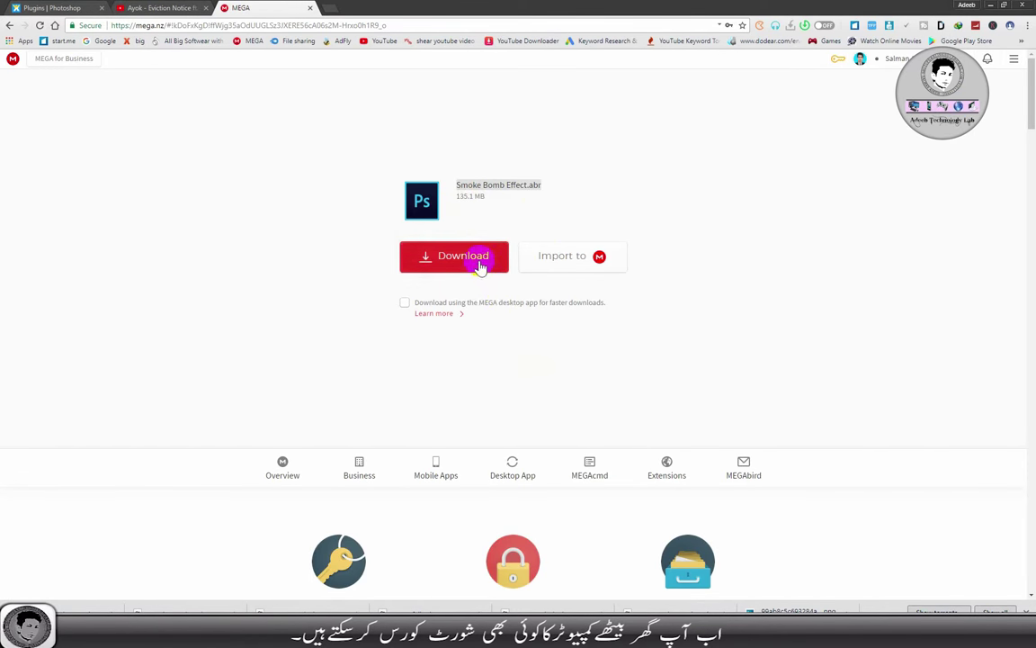
# Download Smoke Bomb Effect.abr from MEGA and save it into the Downloads folder
pyautogui.click(479, 261)
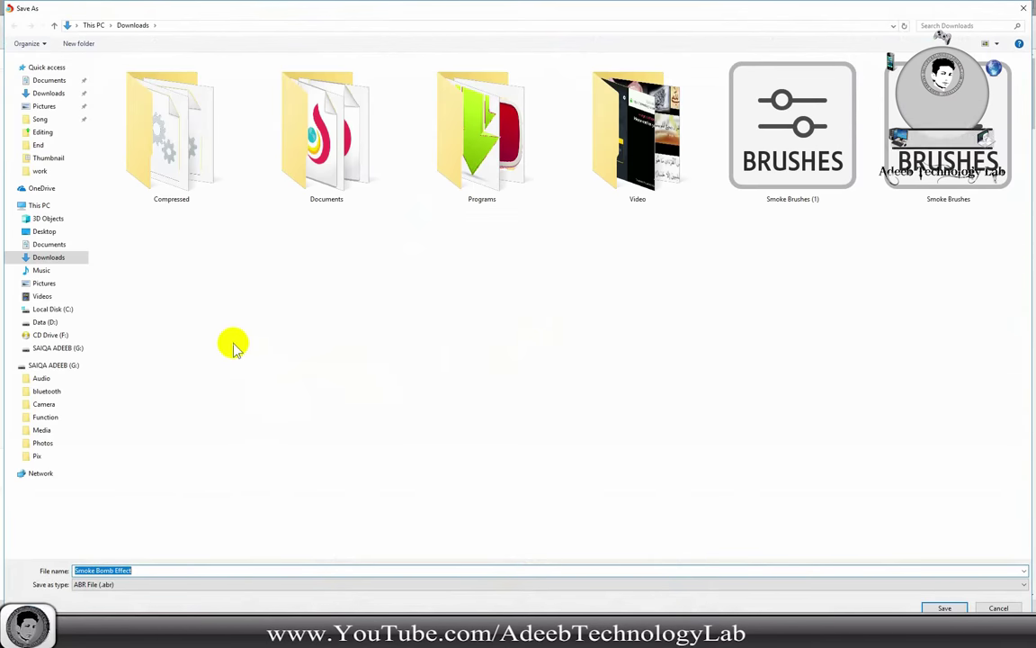
pyautogui.click(59, 259)
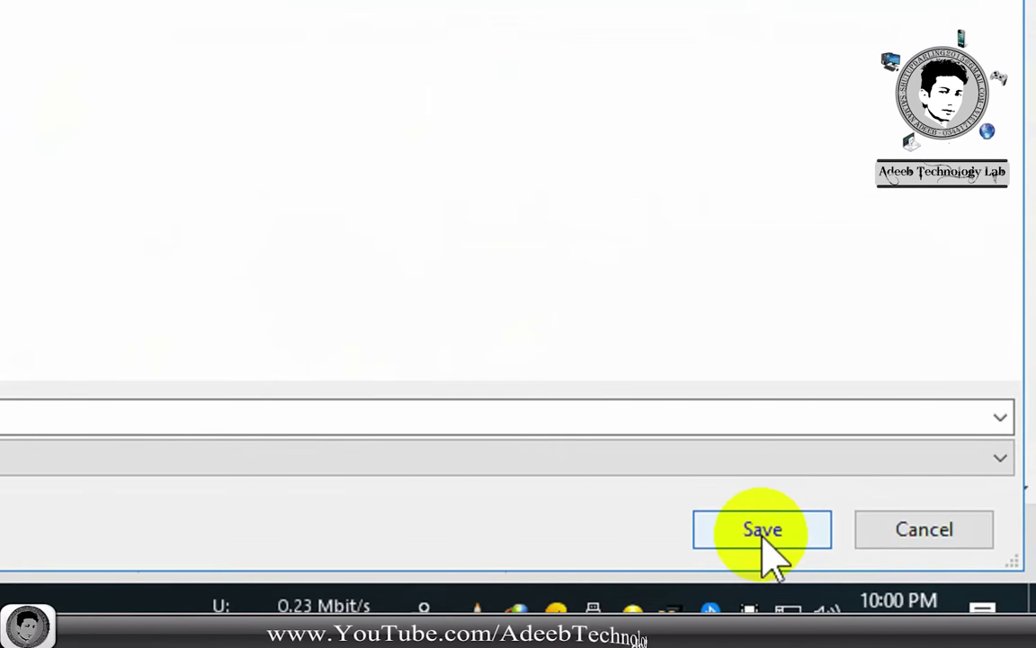
pyautogui.click(763, 539)
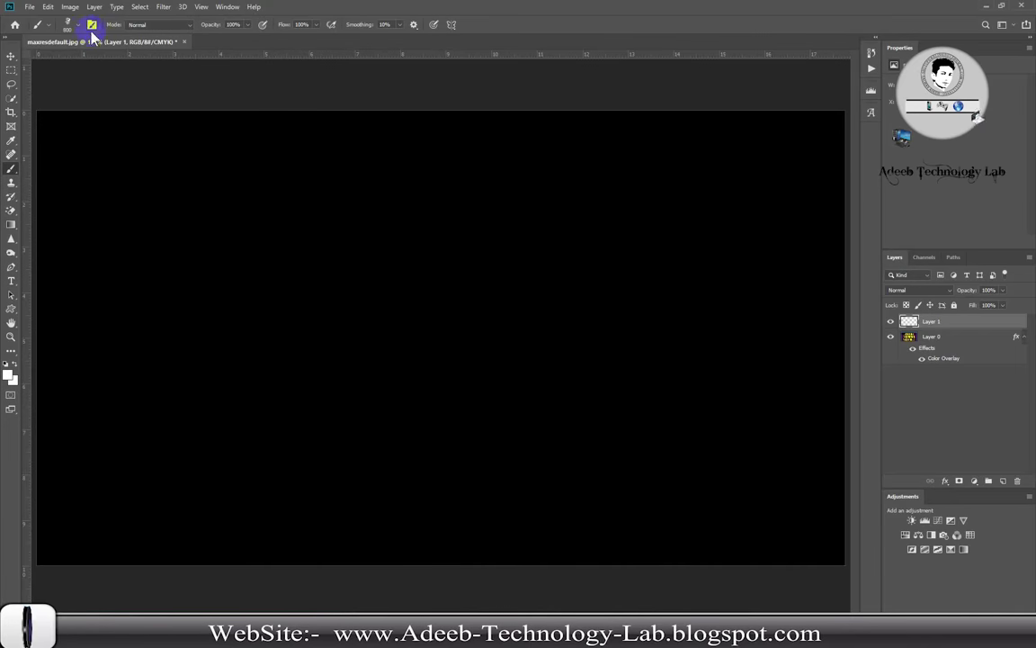
# Delete the existing Smoke Brushes group from the brush presets
pyautogui.click(79, 30)
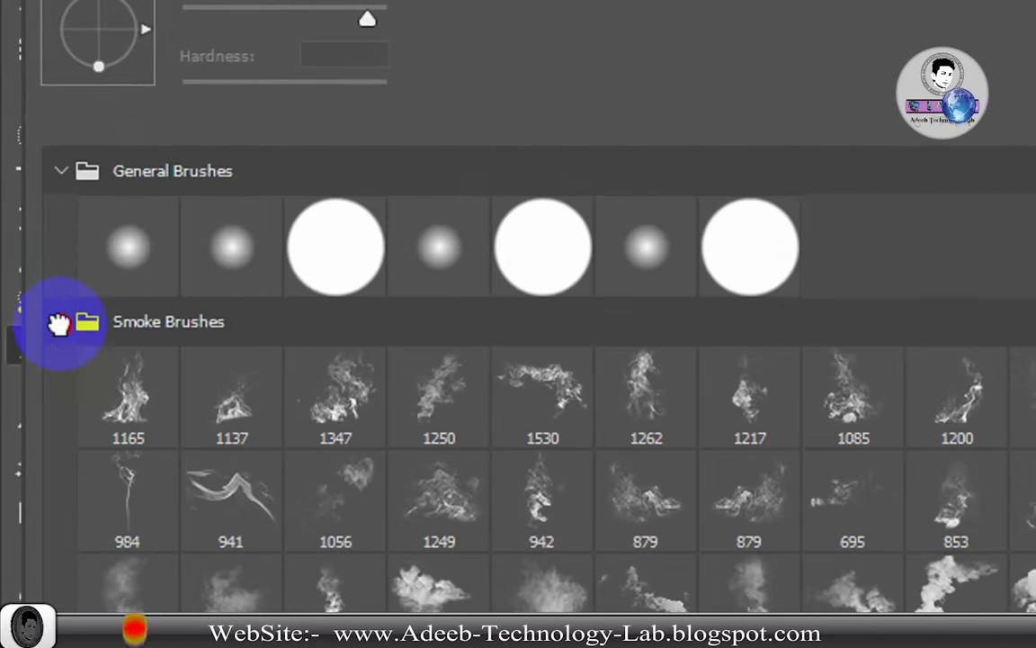
pyautogui.click(22, 162)
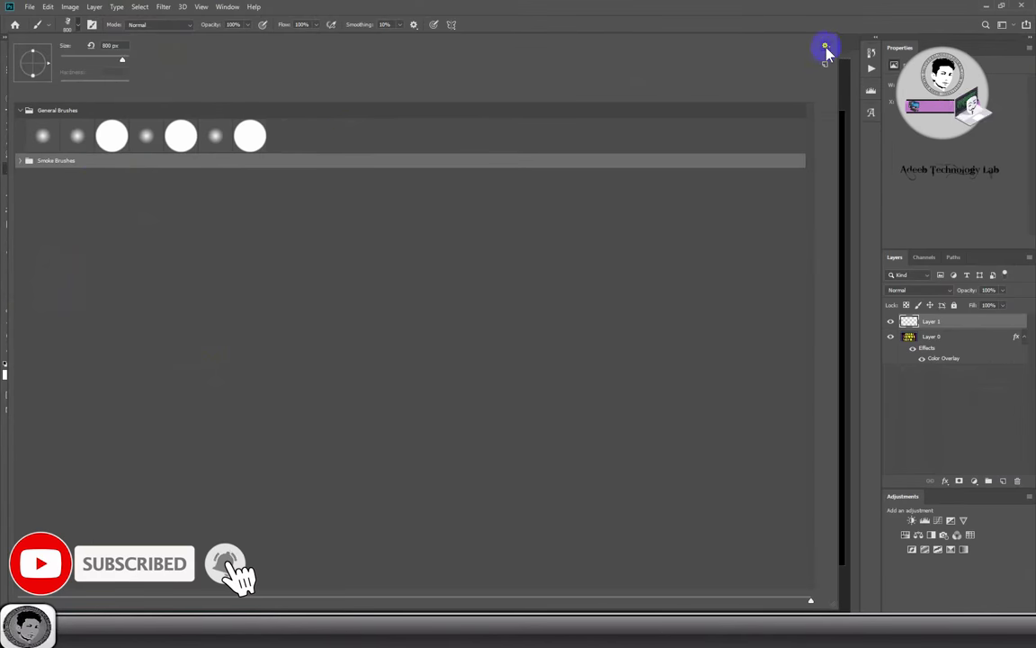
pyautogui.click(825, 47)
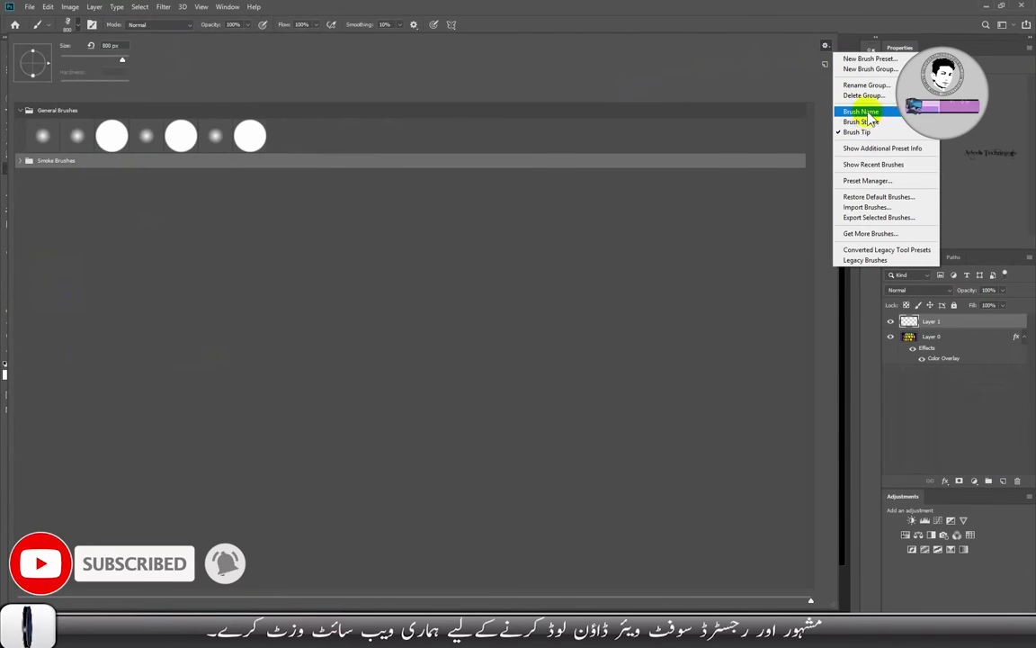
pyautogui.click(864, 95)
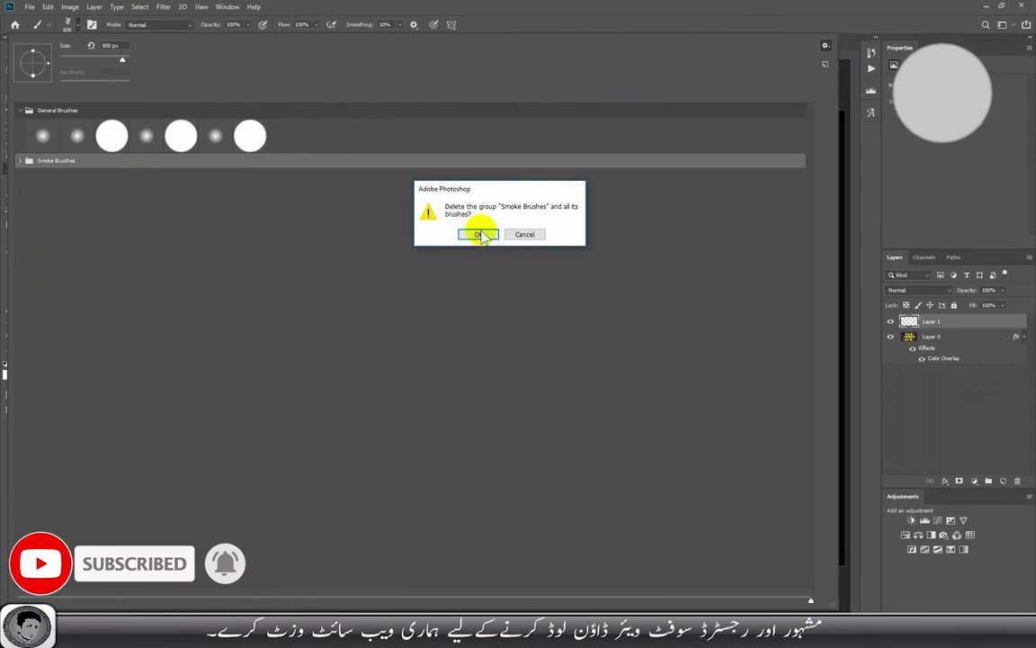
pyautogui.click(479, 234)
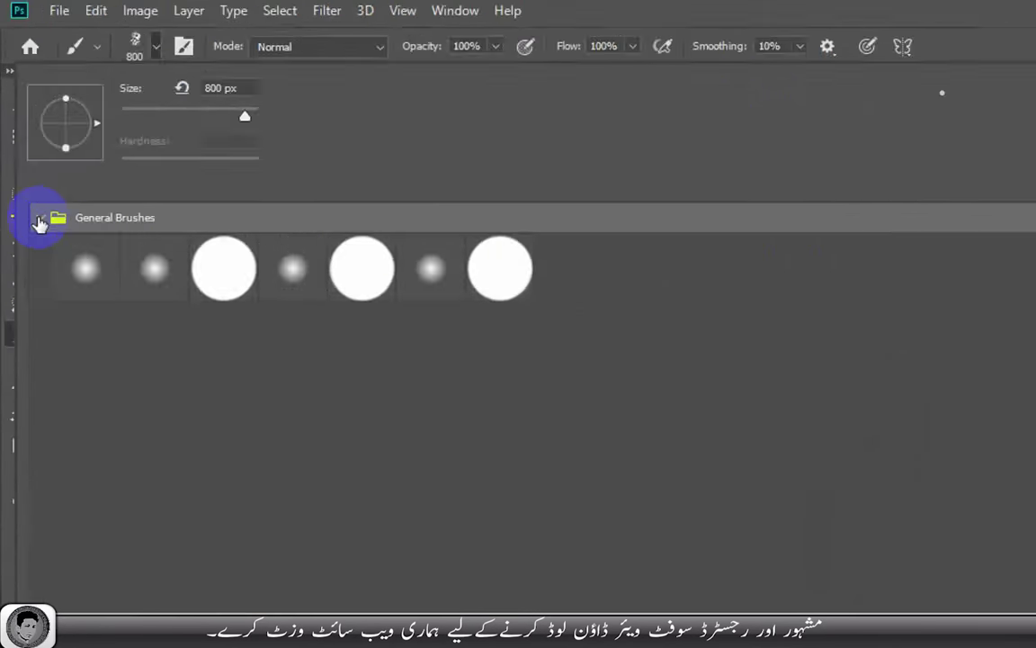
pyautogui.click(39, 221)
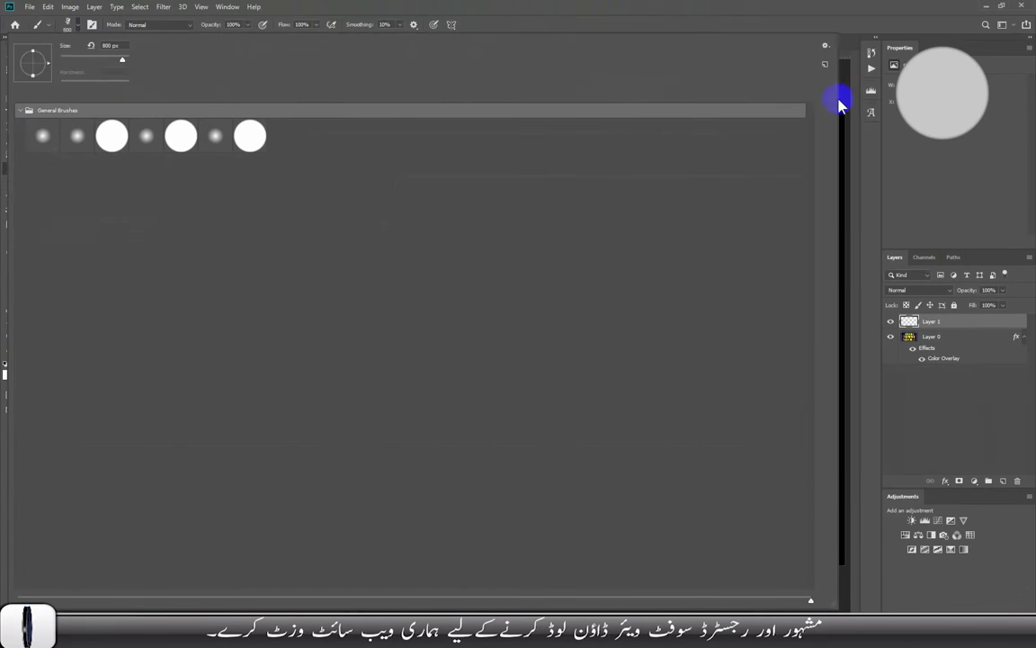
# Import the Smoke Bomb Effect brushes from Downloads and expand their group
pyautogui.click(826, 47)
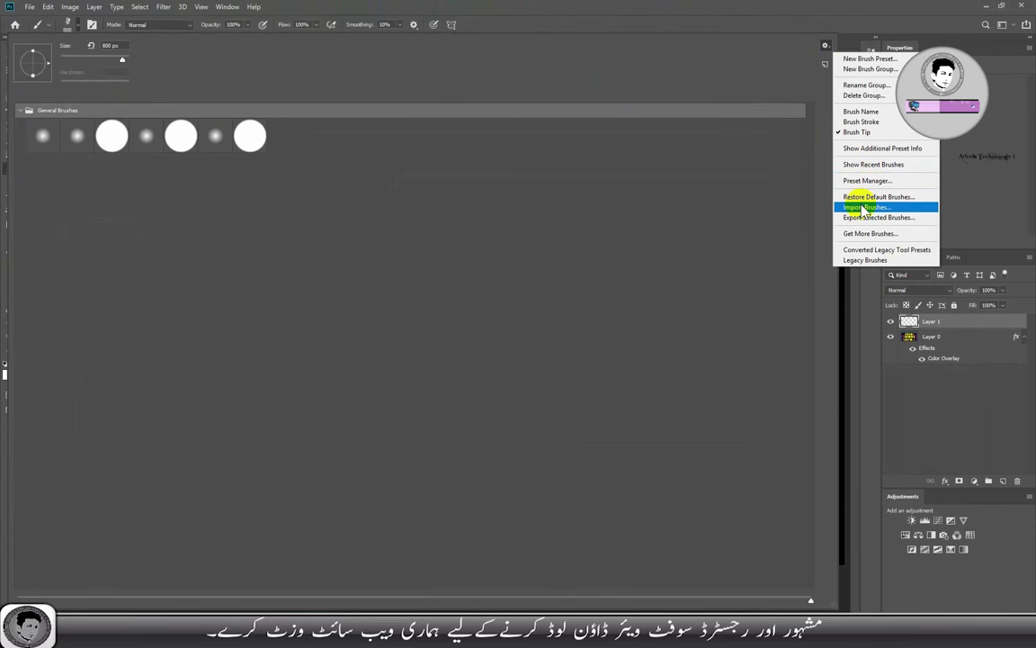
pyautogui.click(864, 207)
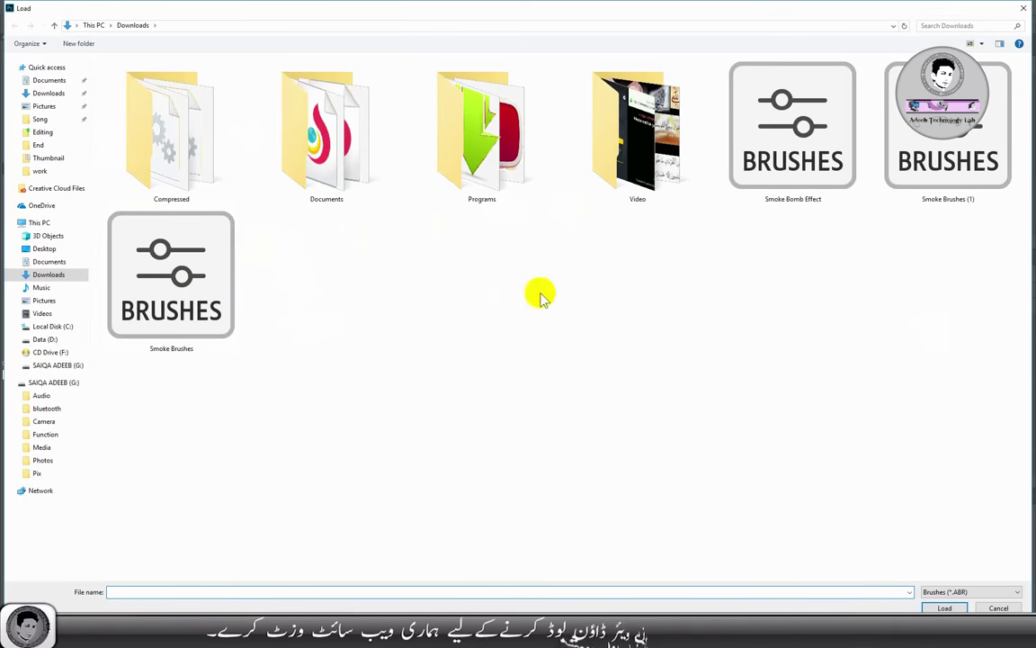
pyautogui.click(791, 161)
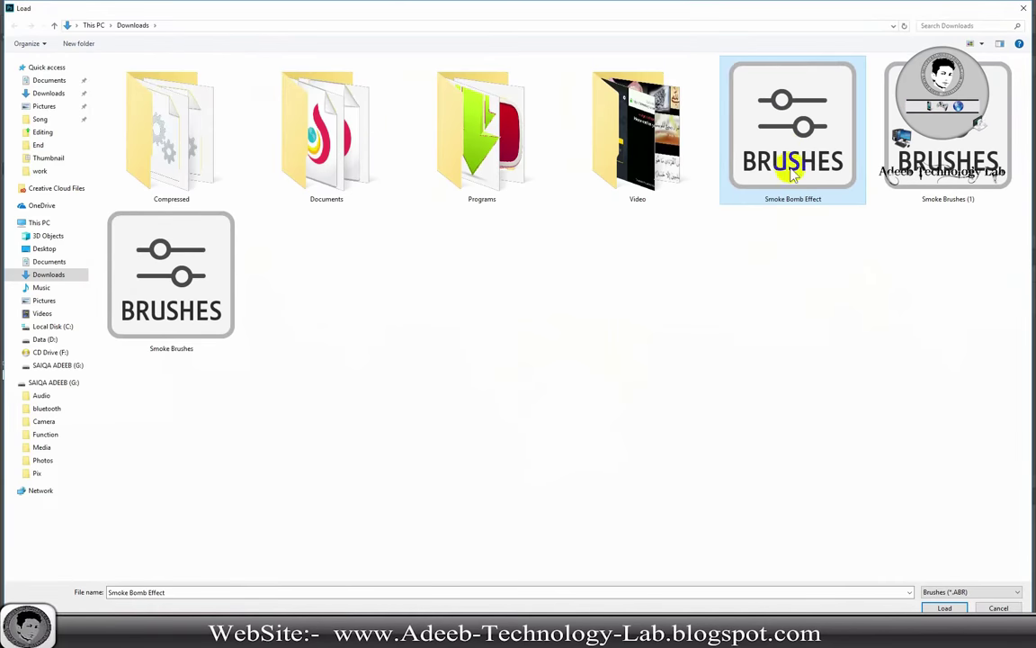
pyautogui.click(943, 608)
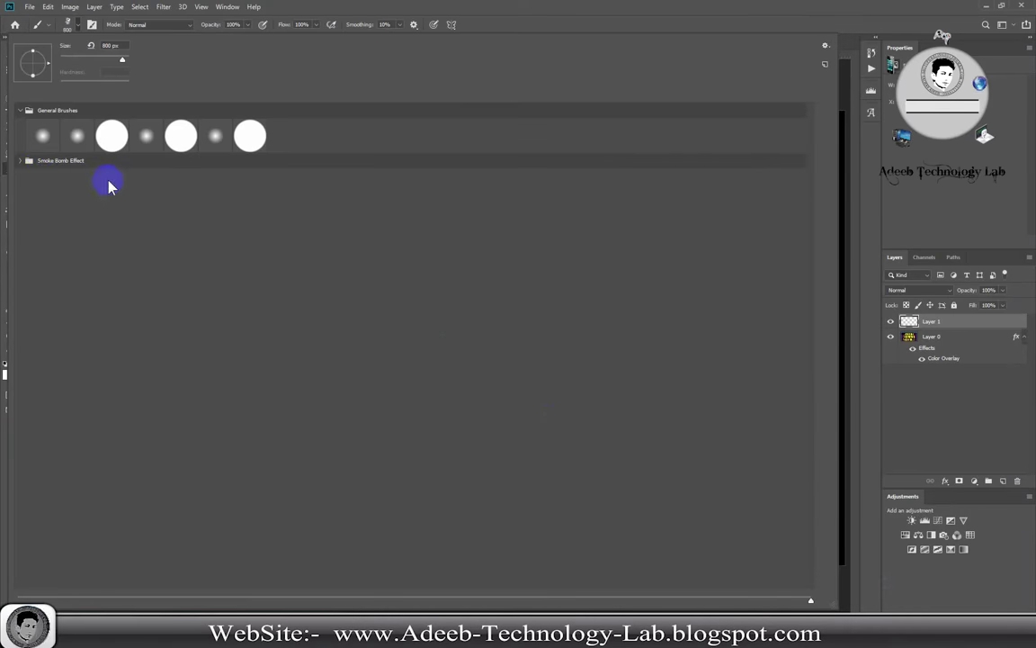
pyautogui.click(20, 161)
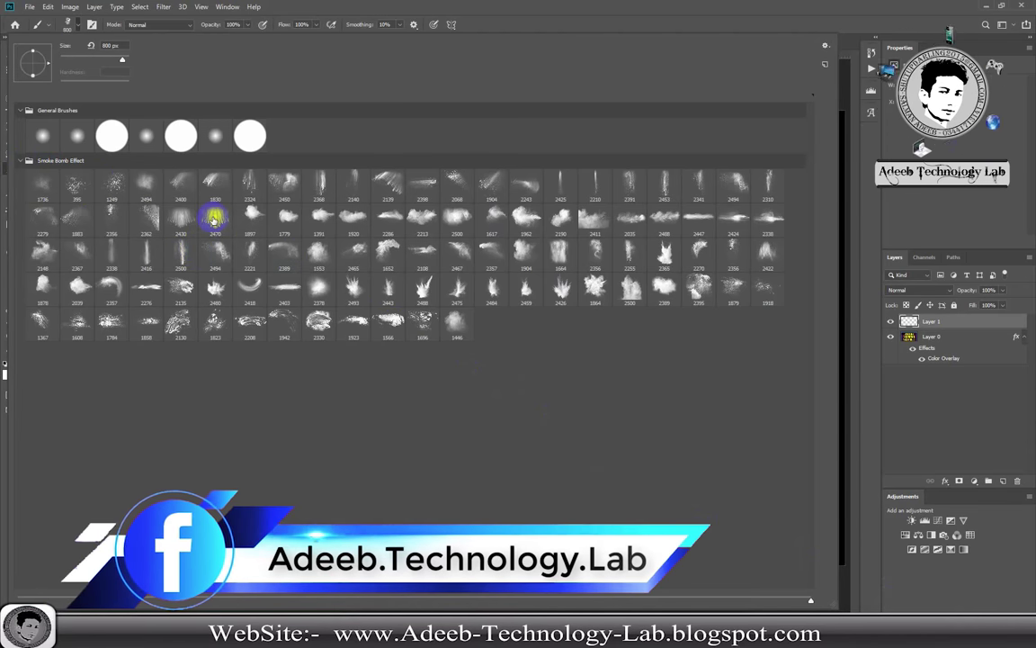
# Stamp a dense smoke spray at the canvas top left with brush 2470
pyautogui.doubleClick(213, 218)
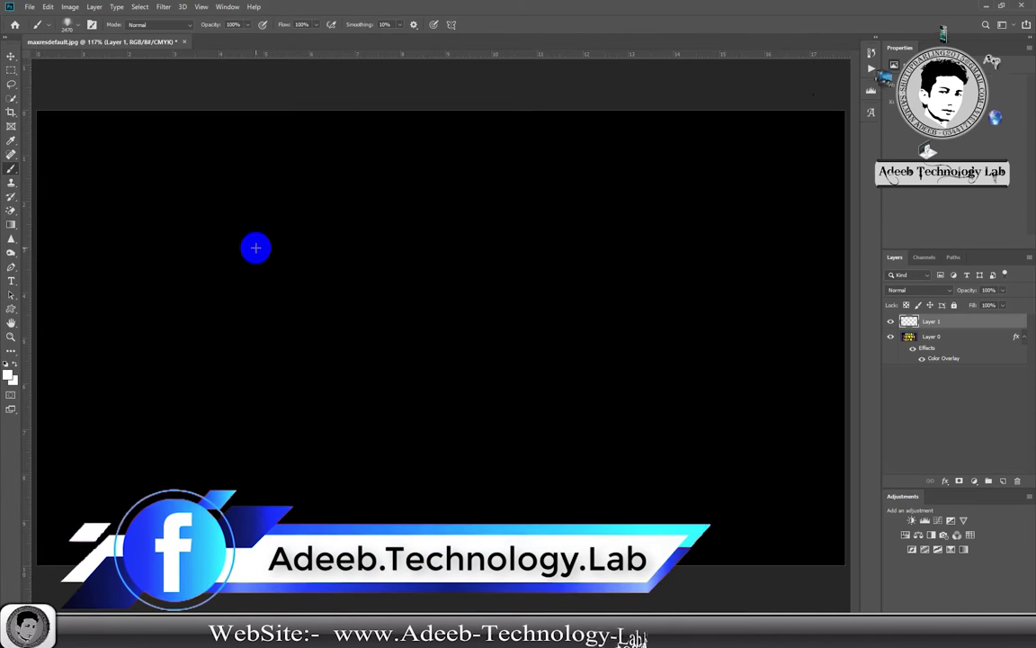
pyautogui.click(203, 245)
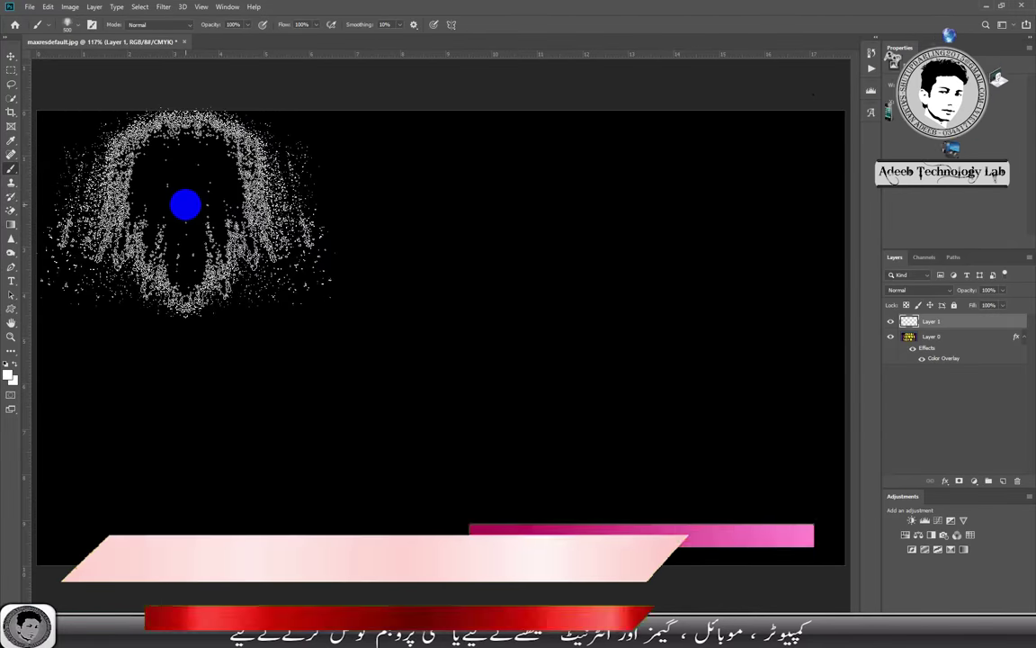
pyautogui.click(202, 217)
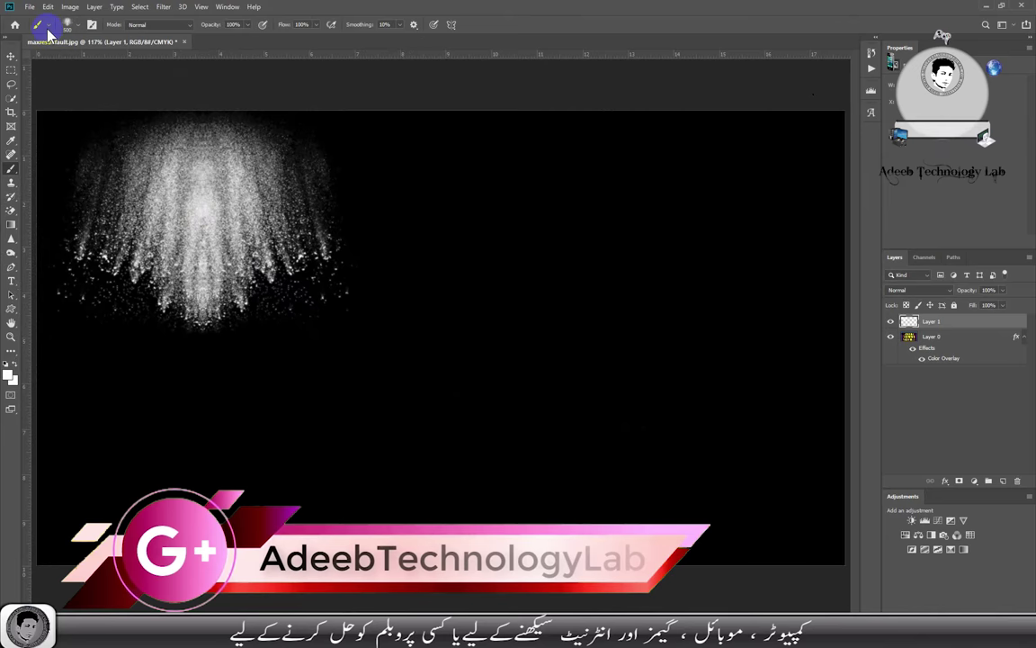
# Stamp a smoke burst on the right side with a new smoke brush at 400 px
pyautogui.click(75, 27)
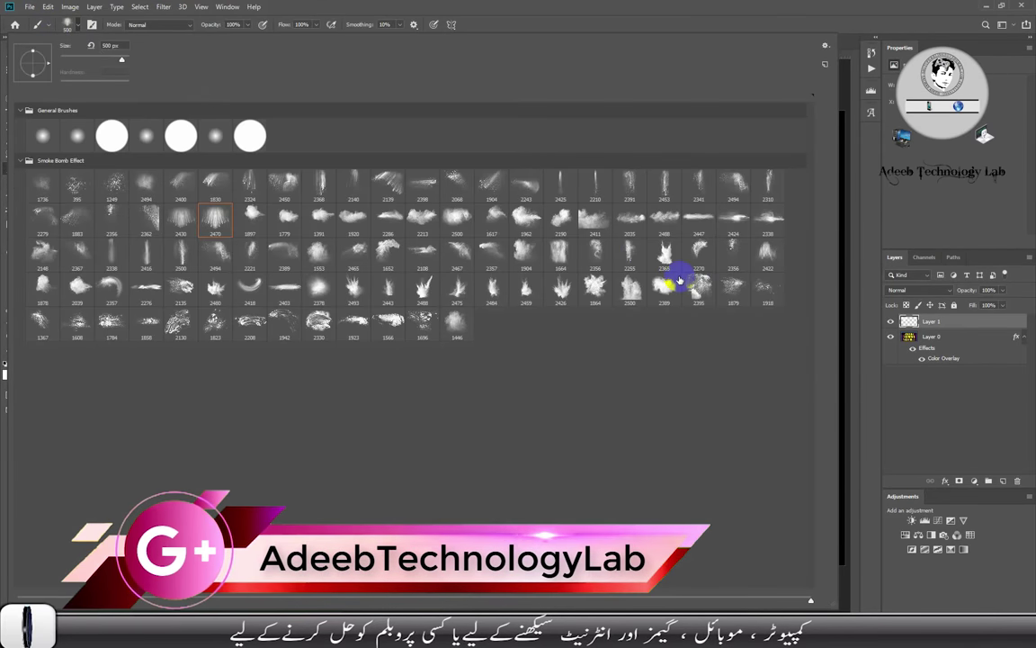
pyautogui.press('Return')
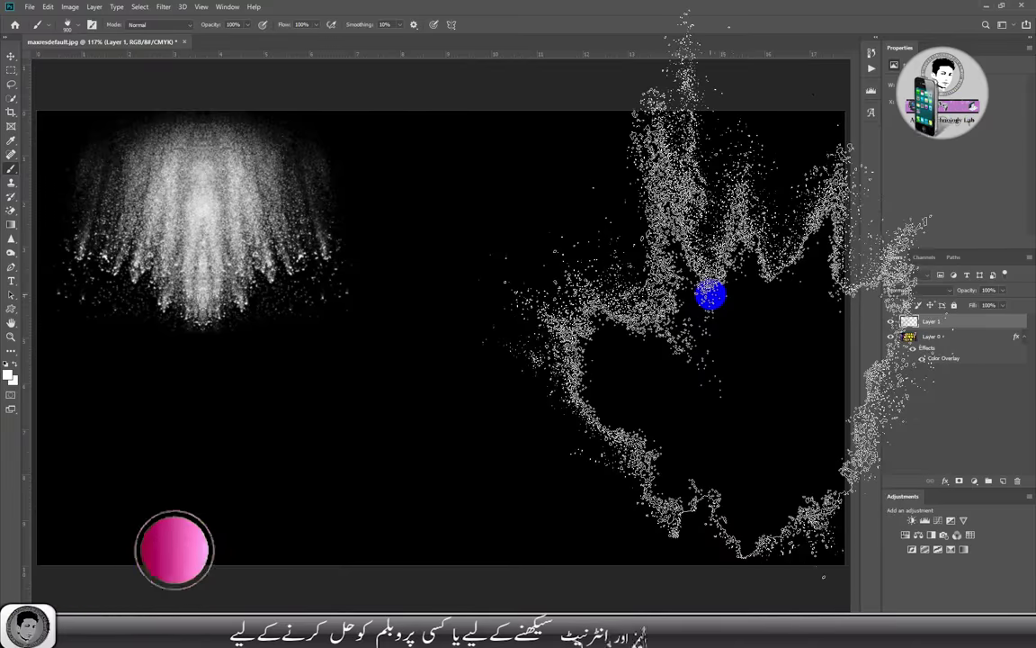
pyautogui.press('[')
pyautogui.press('[')
pyautogui.press('[')
pyautogui.click(712, 289)
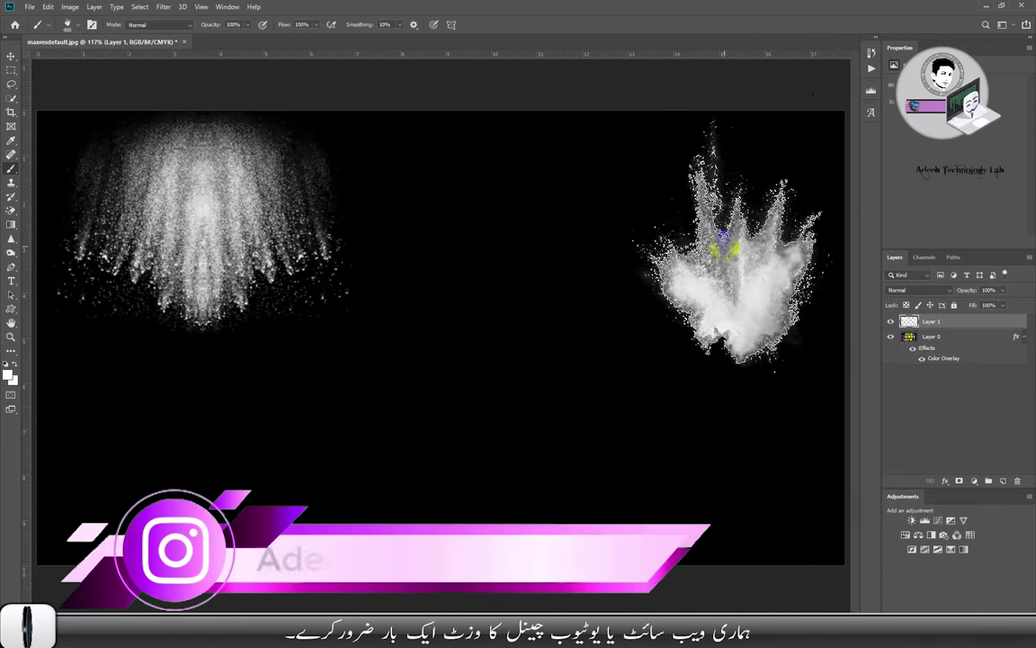
# Stamp a wide smoke cloud at lower left with another smoke brush at 700 px
pyautogui.click(79, 25)
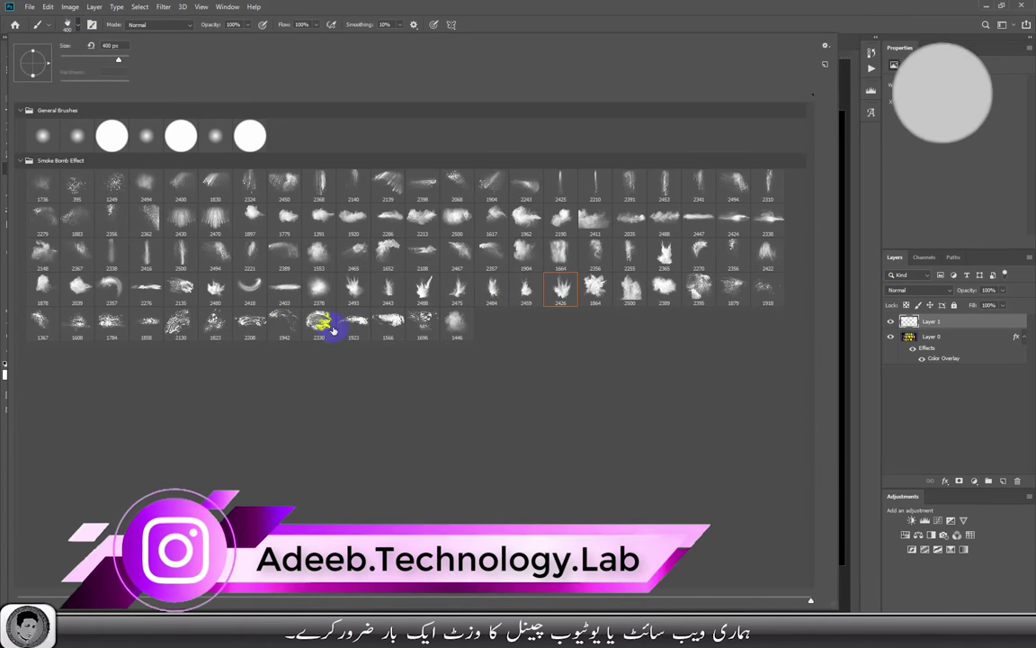
pyautogui.press('Return')
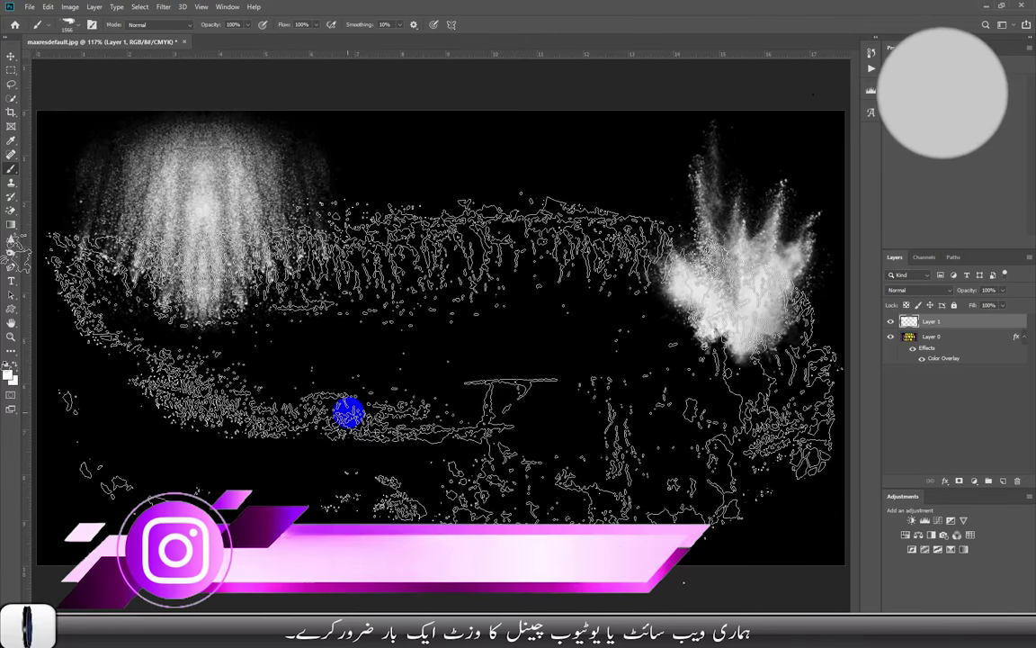
pyautogui.press('[')
pyautogui.press('[')
pyautogui.press('[')
pyautogui.press('[')
pyautogui.press('[')
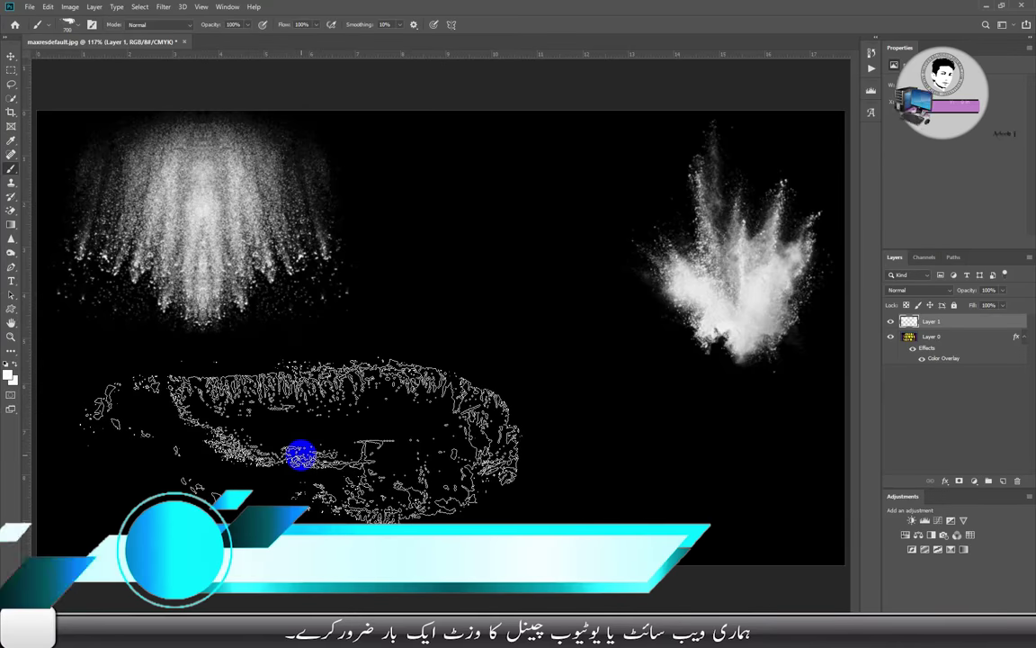
pyautogui.click(296, 445)
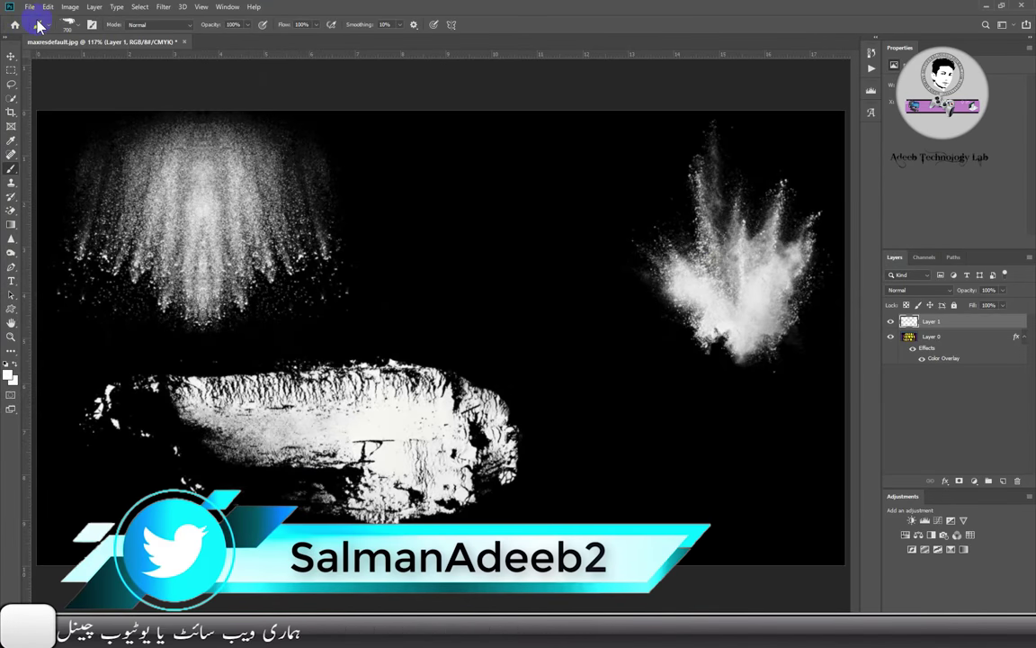
# Stamp a smoke splash near the top centre using brush 2488 at about 400 px
pyautogui.click(70, 26)
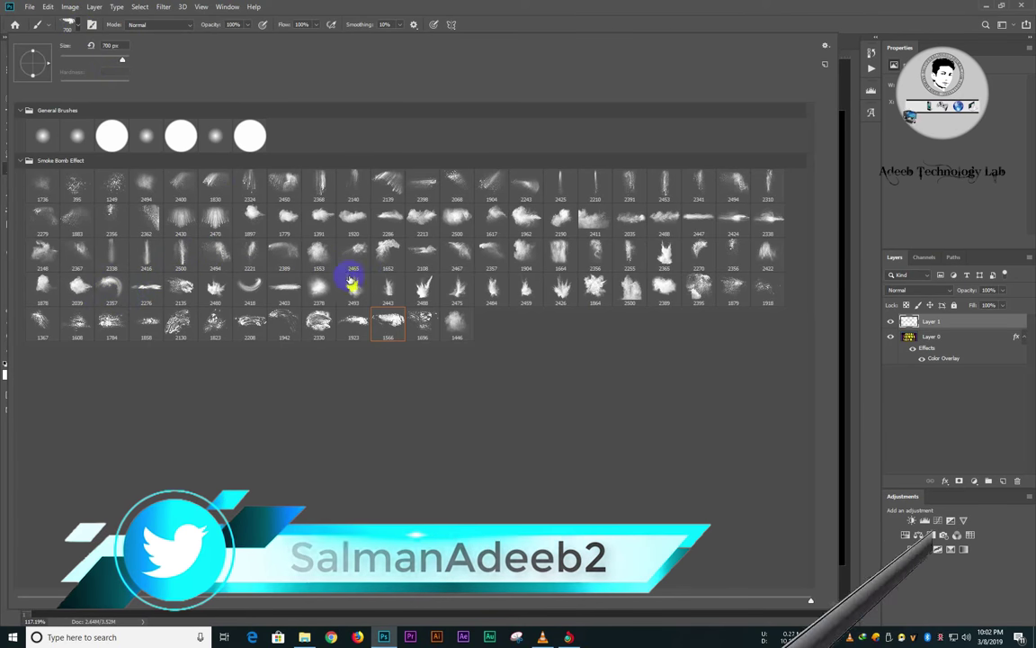
pyautogui.click(423, 287)
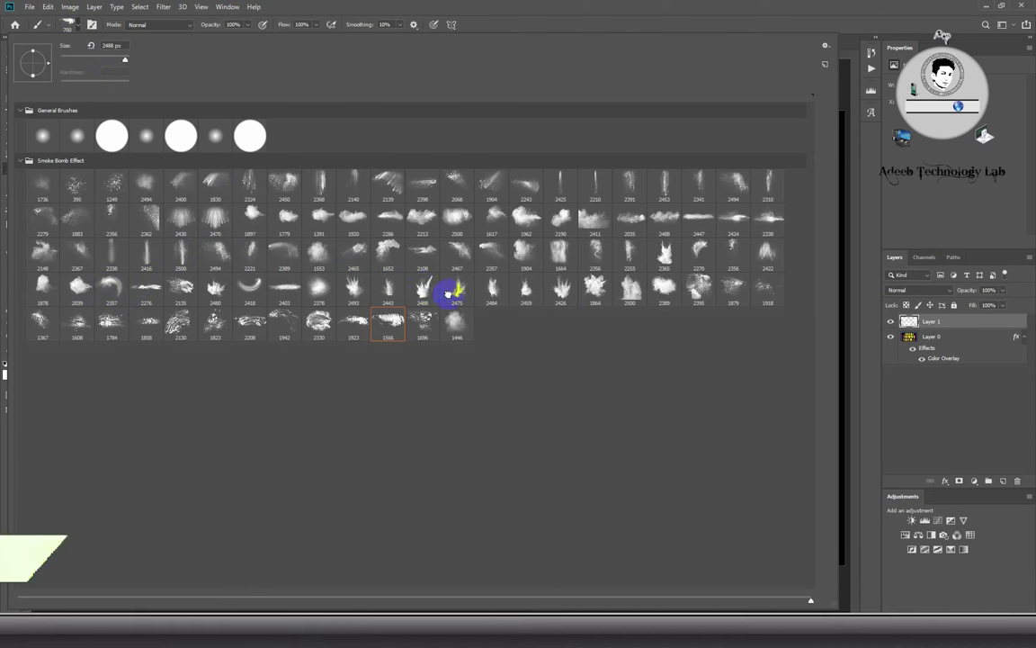
pyautogui.doubleClick(447, 293)
pyautogui.press('[')
pyautogui.press('[')
pyautogui.press('[')
pyautogui.press('[')
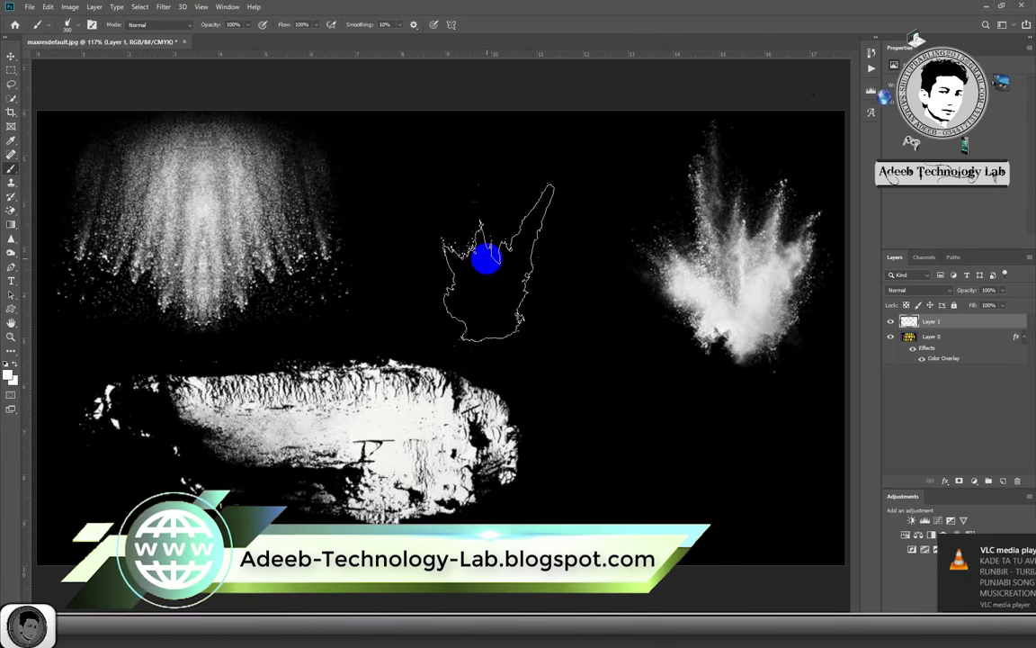
pyautogui.press(']')
pyautogui.click(487, 236)
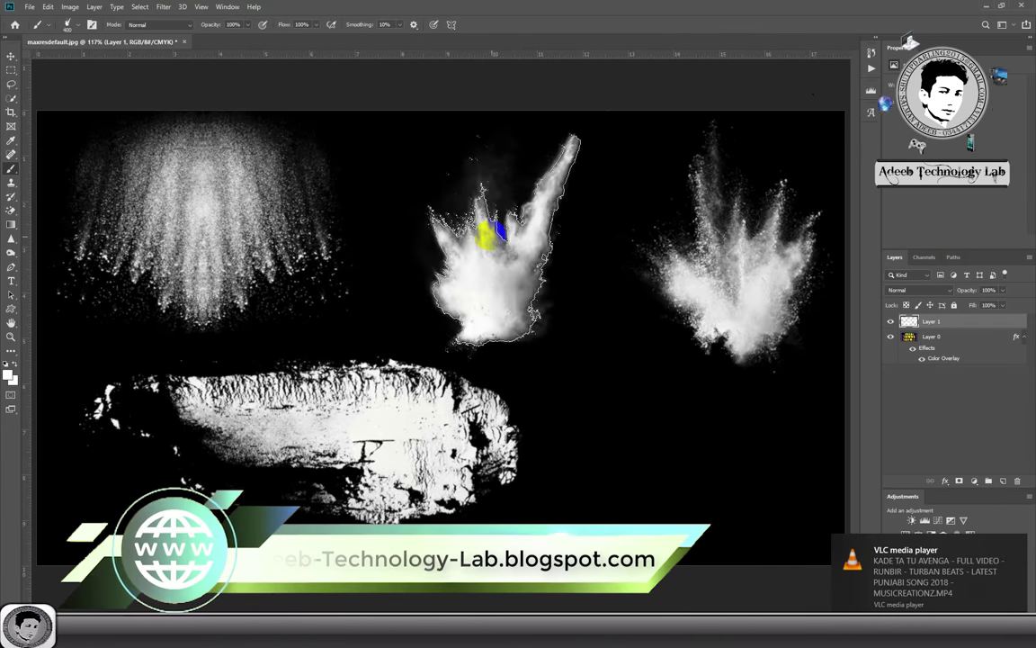
pyautogui.click(72, 27)
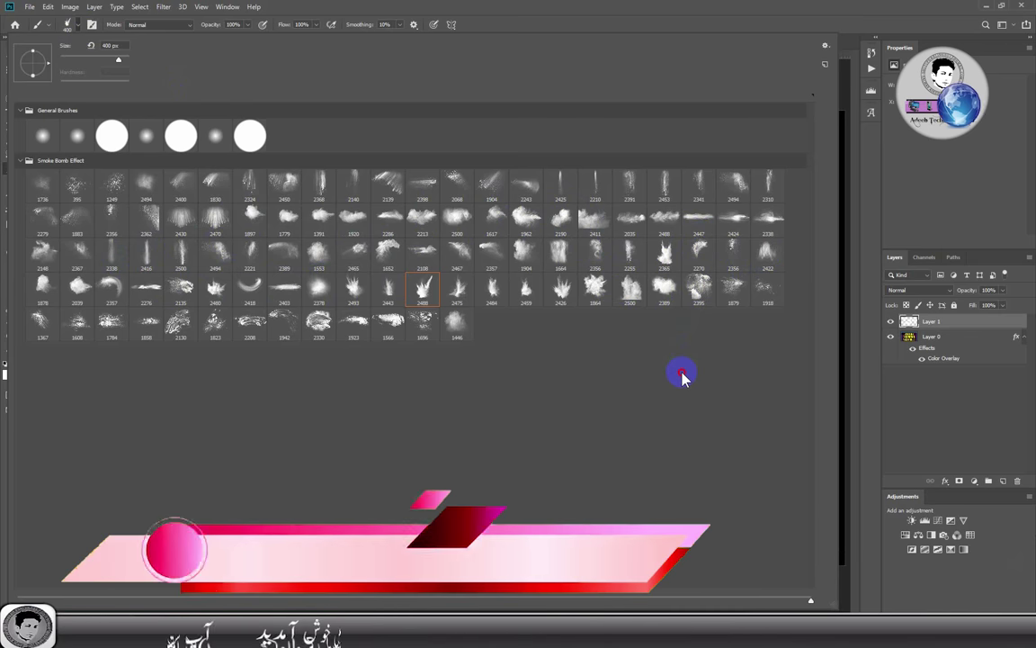
# Minimise Photoshop, the browser and the file browser, then refresh the desktop
pyautogui.click(987, 6)
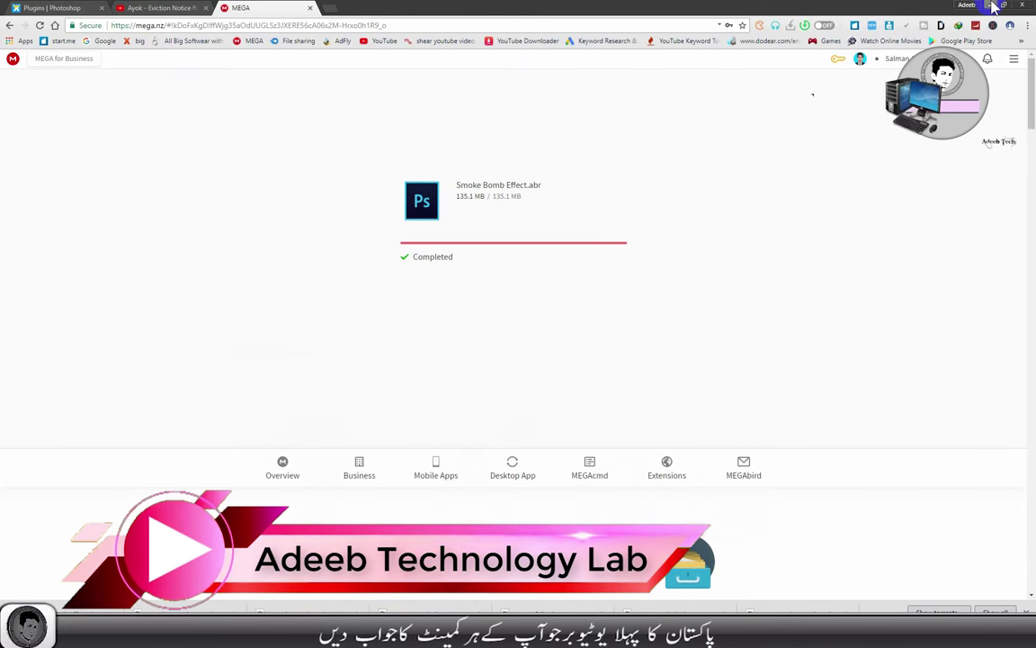
pyautogui.click(990, 5)
pyautogui.click(978, 9)
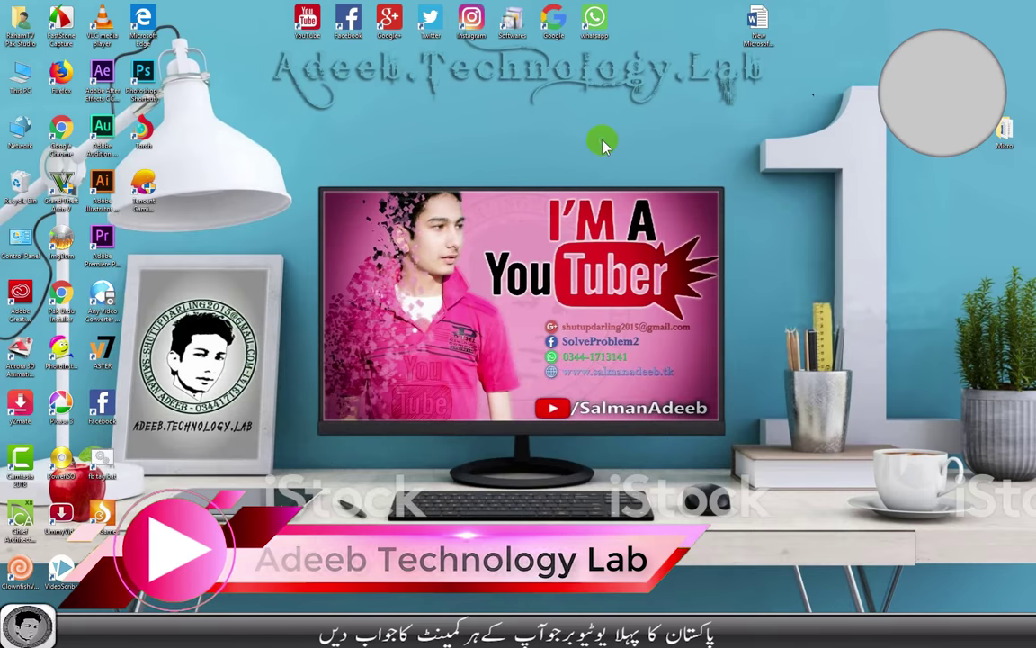
pyautogui.rightClick(542, 126)
pyautogui.click(648, 191)
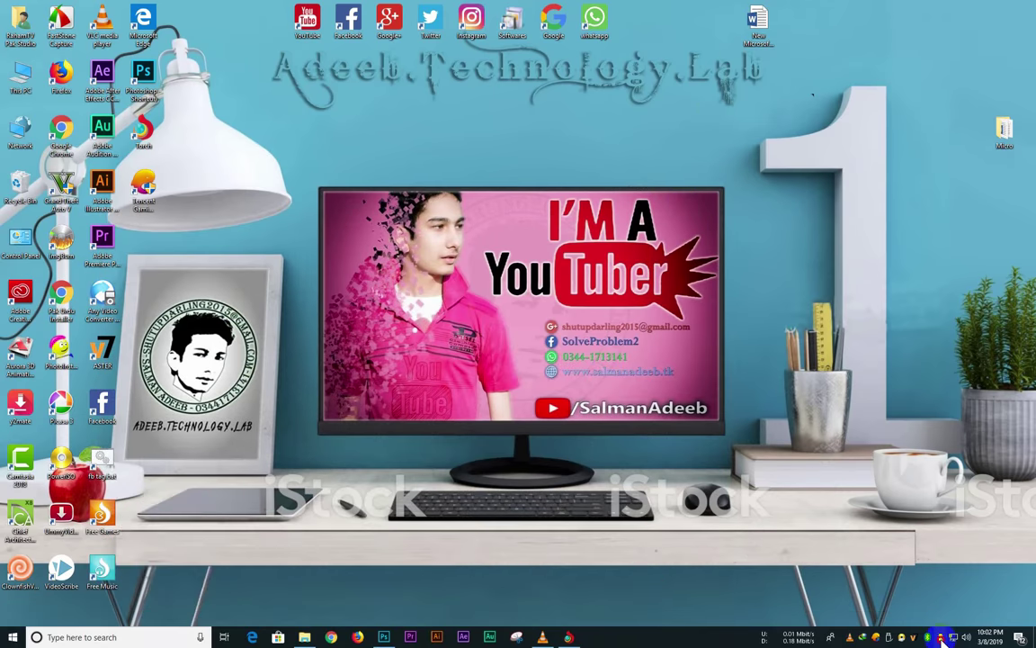